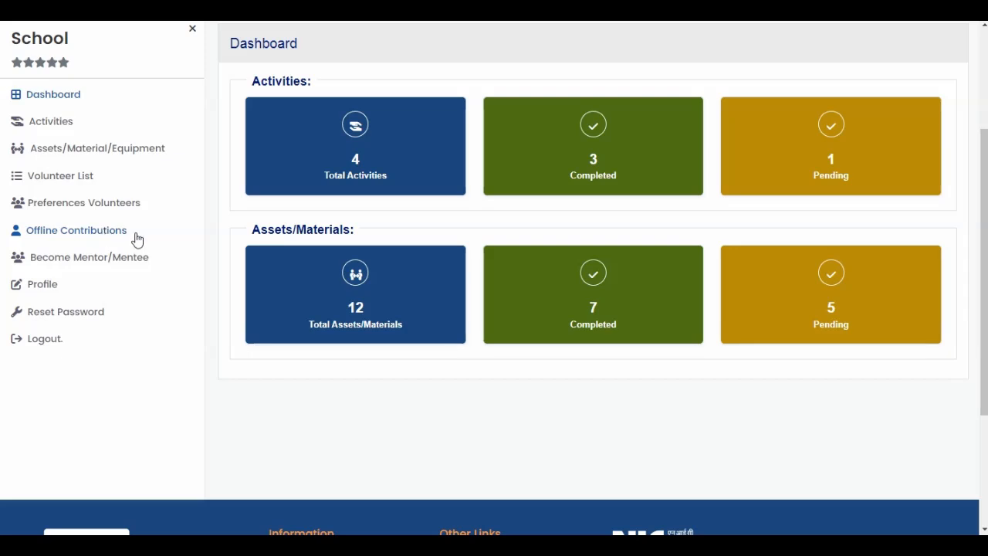
# Start a new offline contribution request and set the volunteer type to Individual Volunteer (from India).
pyautogui.click(115, 232)
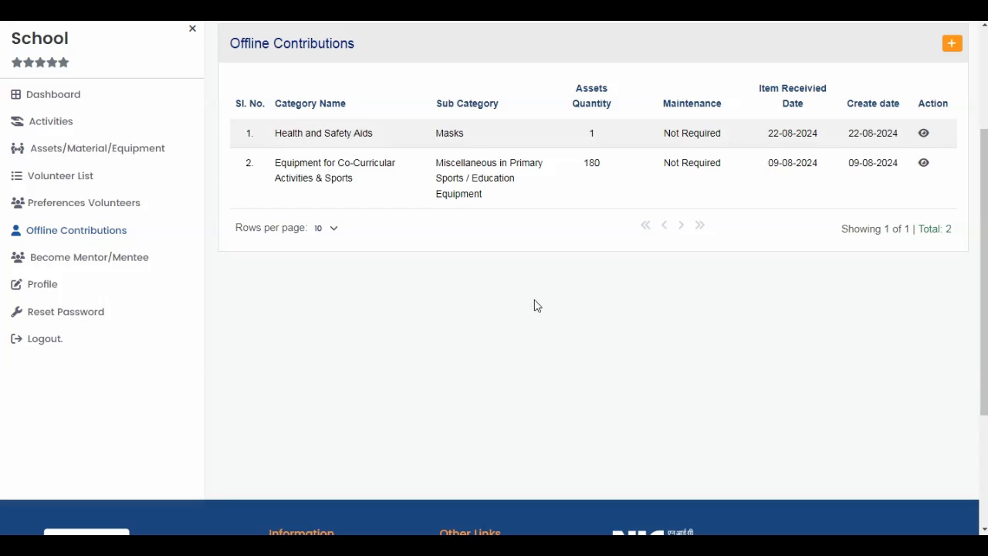
pyautogui.click(954, 47)
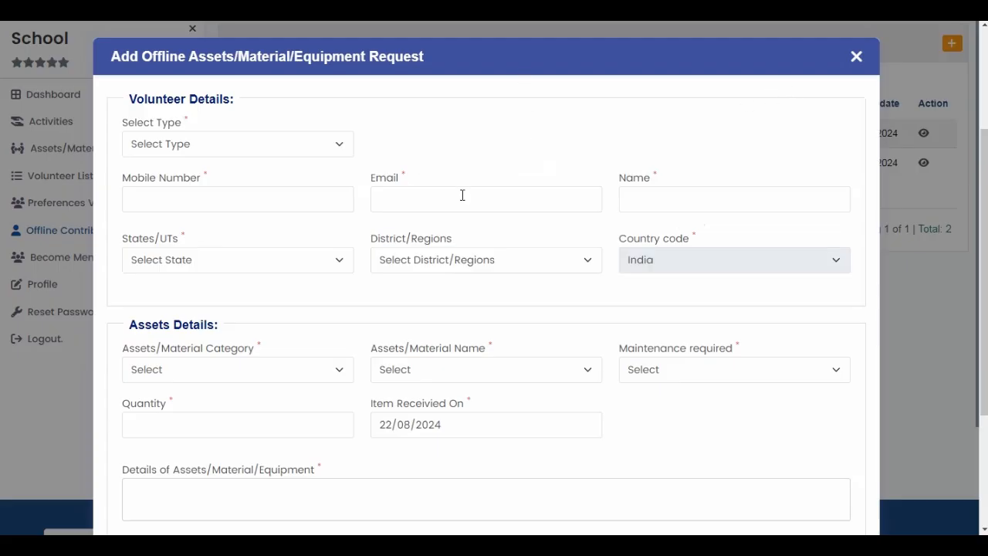
pyautogui.click(299, 151)
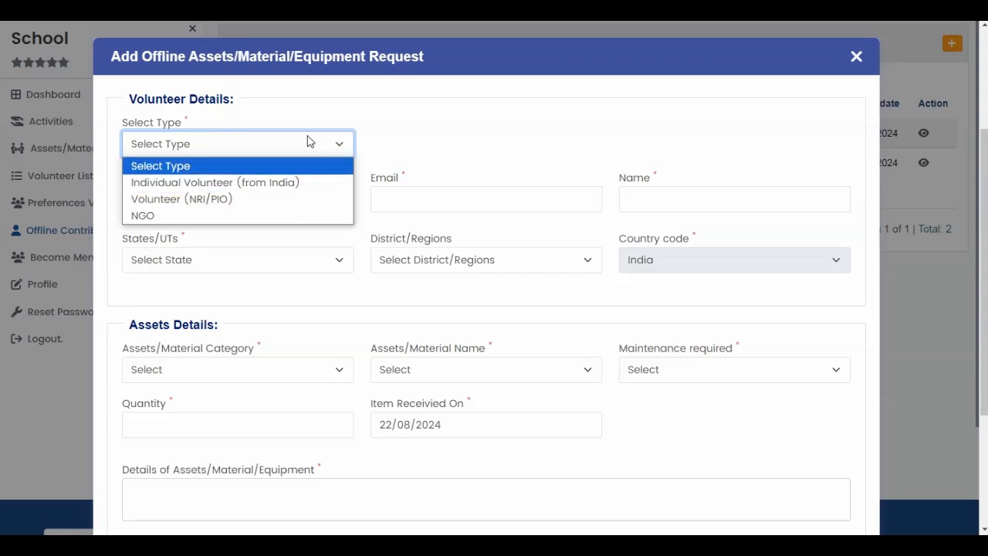
pyautogui.click(268, 183)
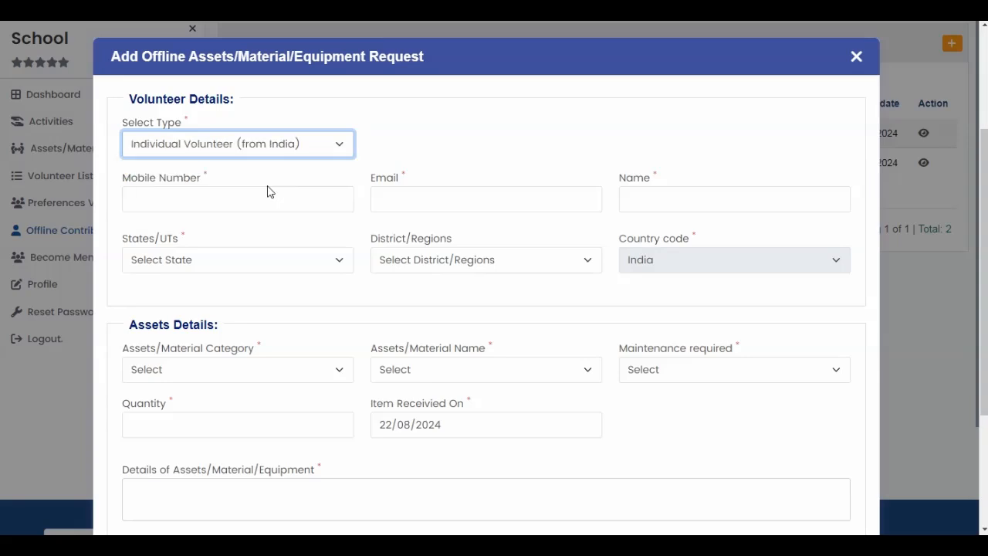
# Enter the volunteer's mobile number in the request to fill in the registered volunteer details.
pyautogui.click(251, 199)
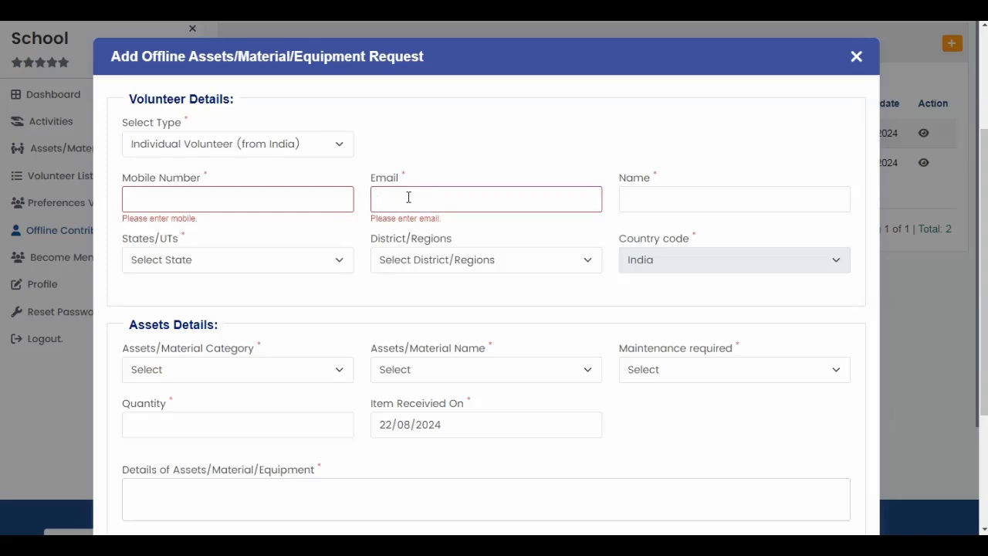
pyautogui.click(640, 203)
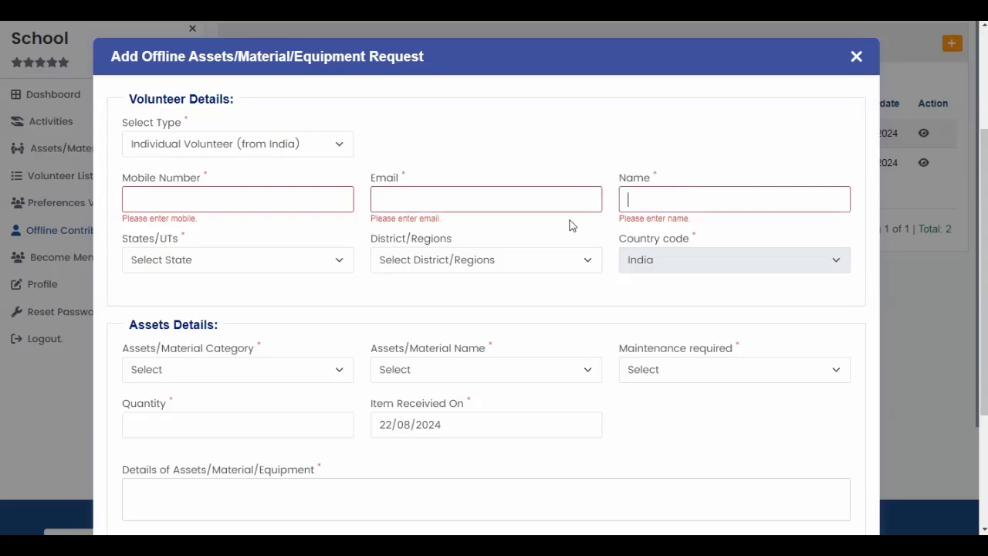
pyautogui.click(262, 205)
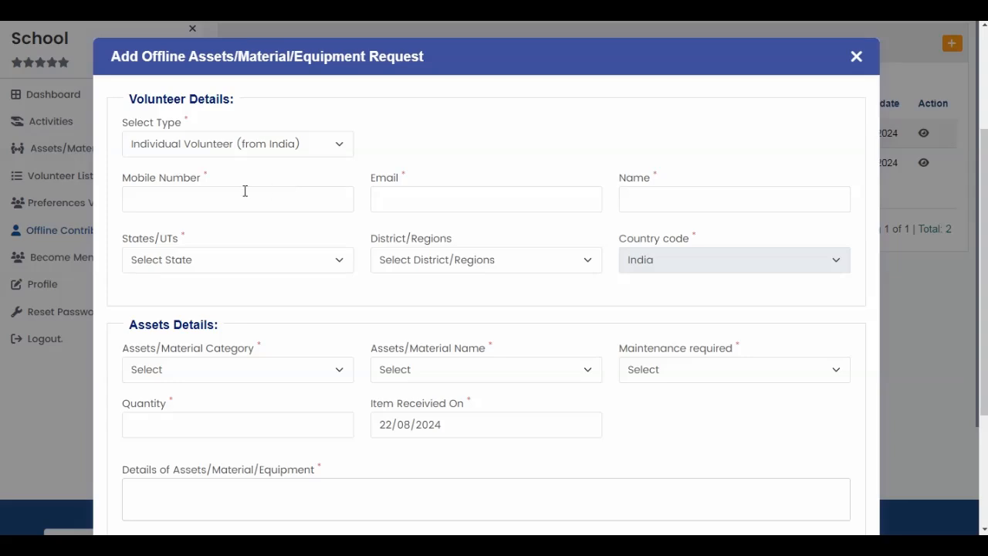
pyautogui.click(245, 191)
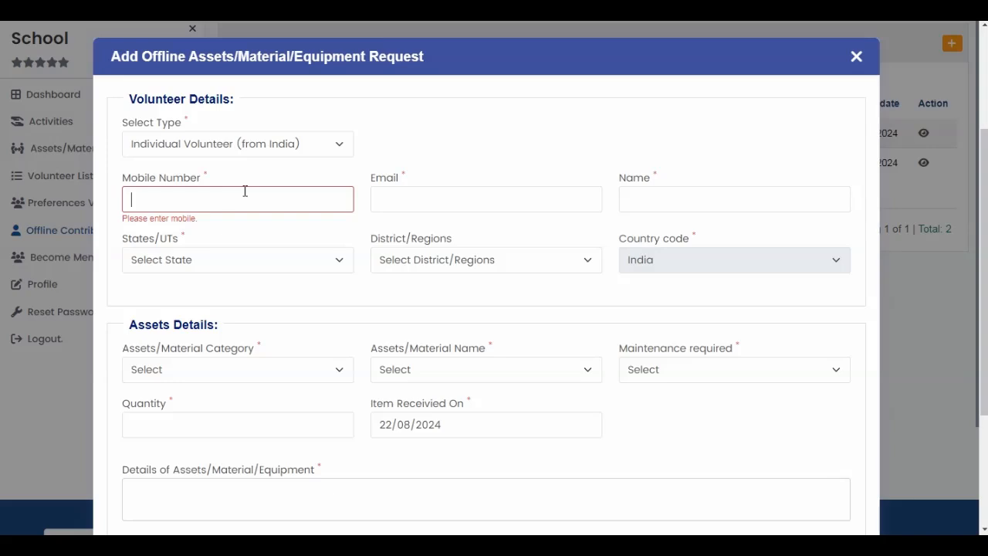
pyautogui.write('8888888888')
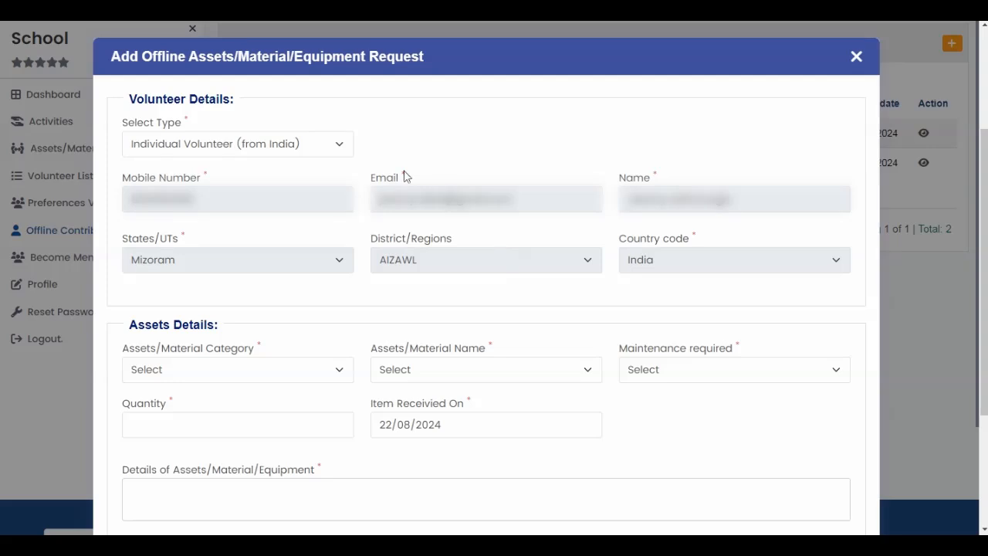
# Clear the volunteer details by resetting the type, and choose Individual Volunteer (from India) again.
pyautogui.click(313, 145)
pyautogui.click(285, 165)
pyautogui.click(317, 145)
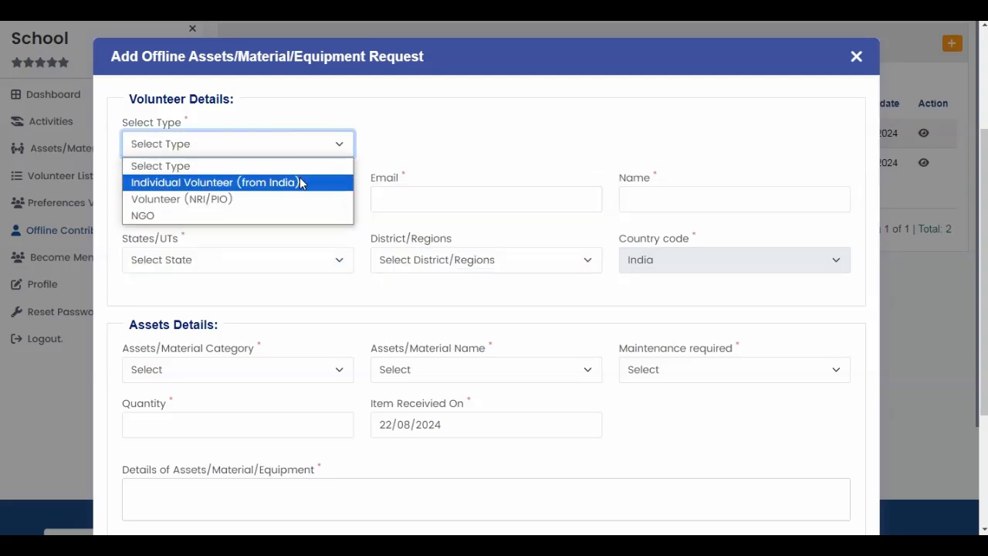
pyautogui.click(246, 183)
pyautogui.click(256, 197)
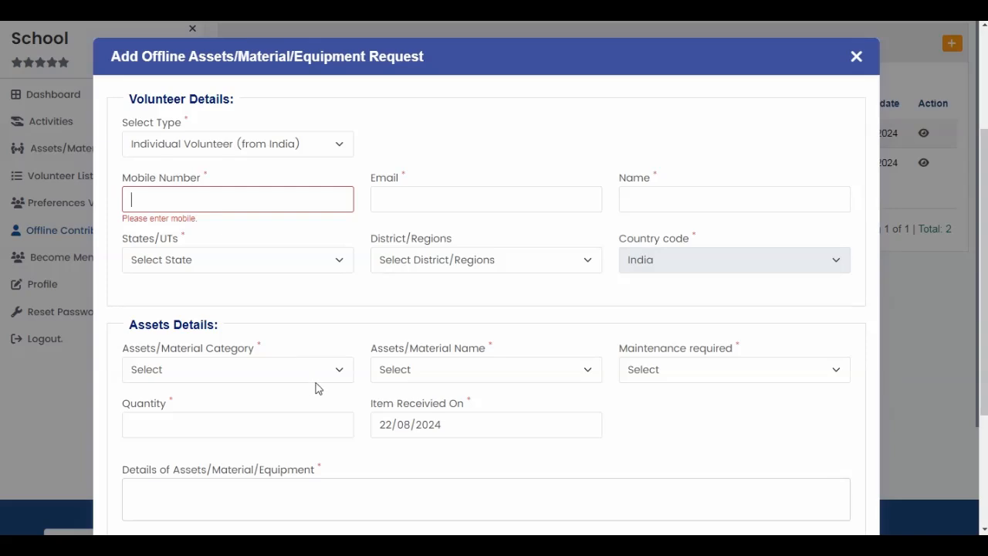
pyautogui.click(444, 198)
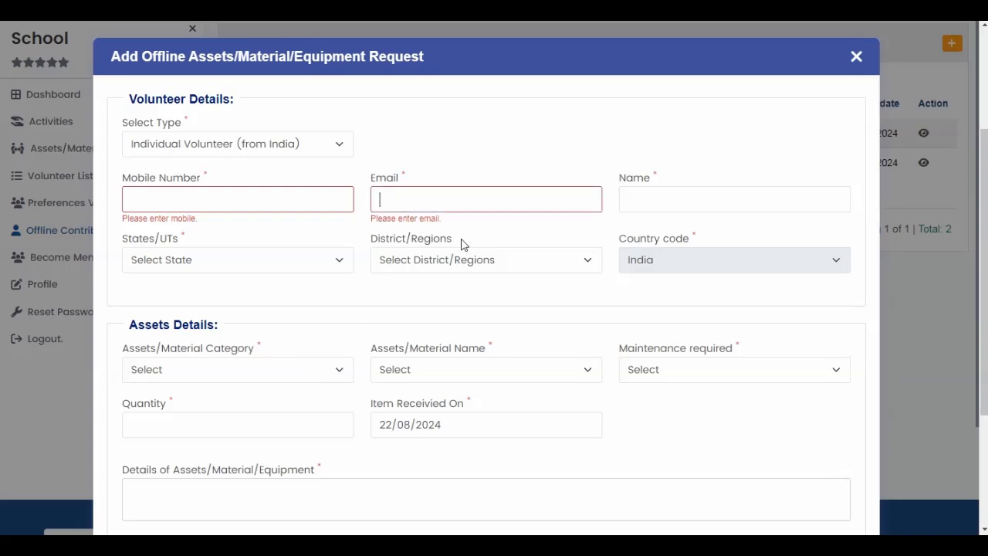
pyautogui.click(635, 199)
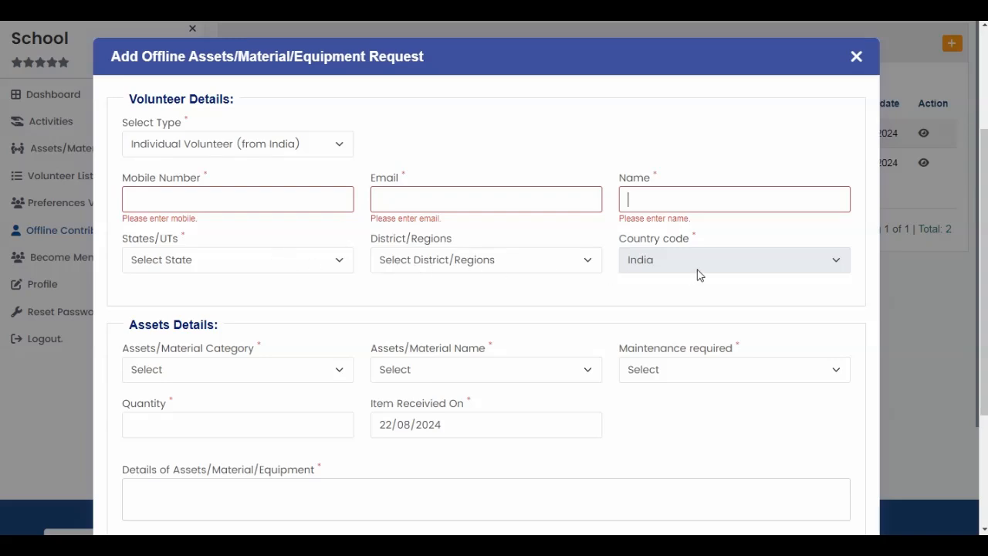
# Set the asset category to Classroom Needs, the material to Braille / Large Font Text Books and maintenance to Not Required.
pyautogui.scroll(-5, 456, 343)
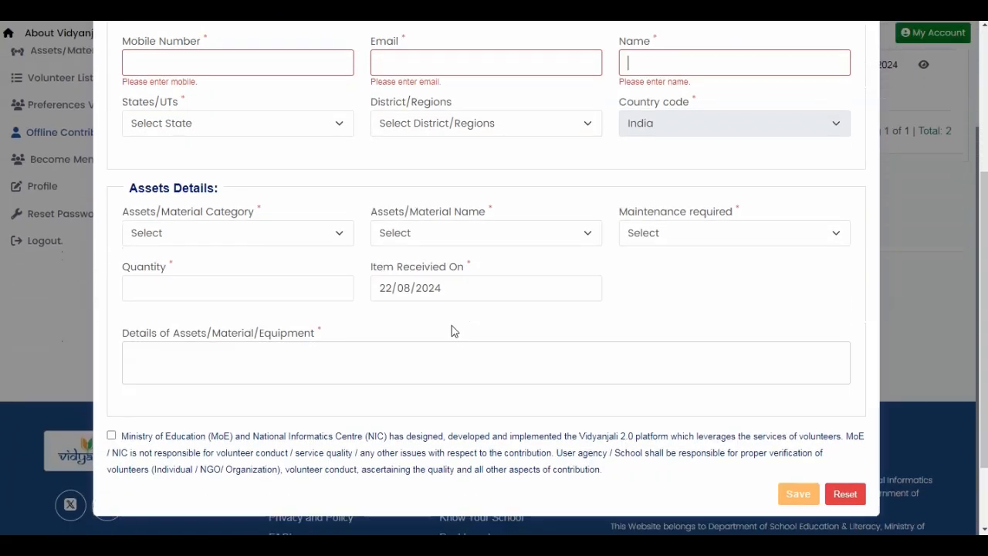
pyautogui.scroll(1, 453, 330)
pyautogui.scroll(-1, 453, 330)
pyautogui.click(268, 238)
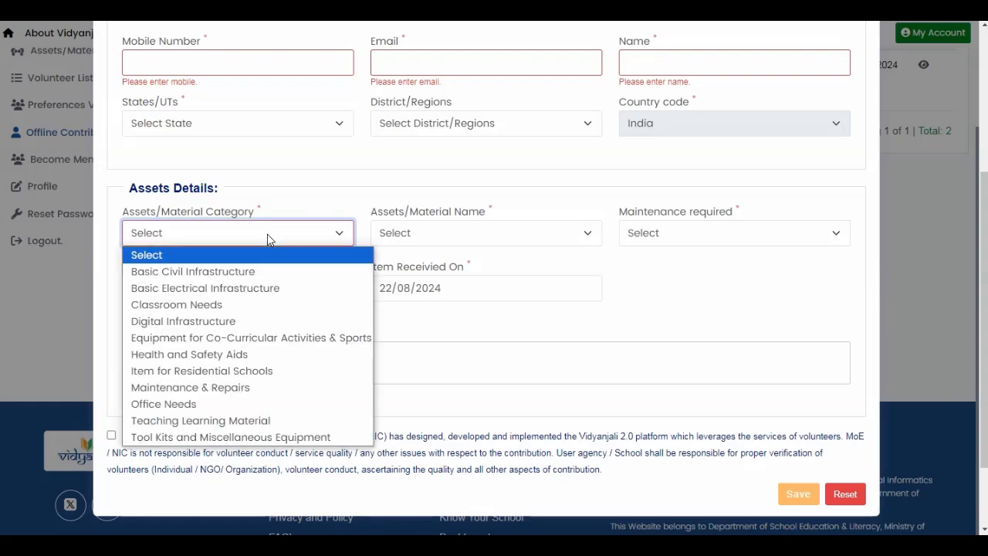
pyautogui.click(272, 312)
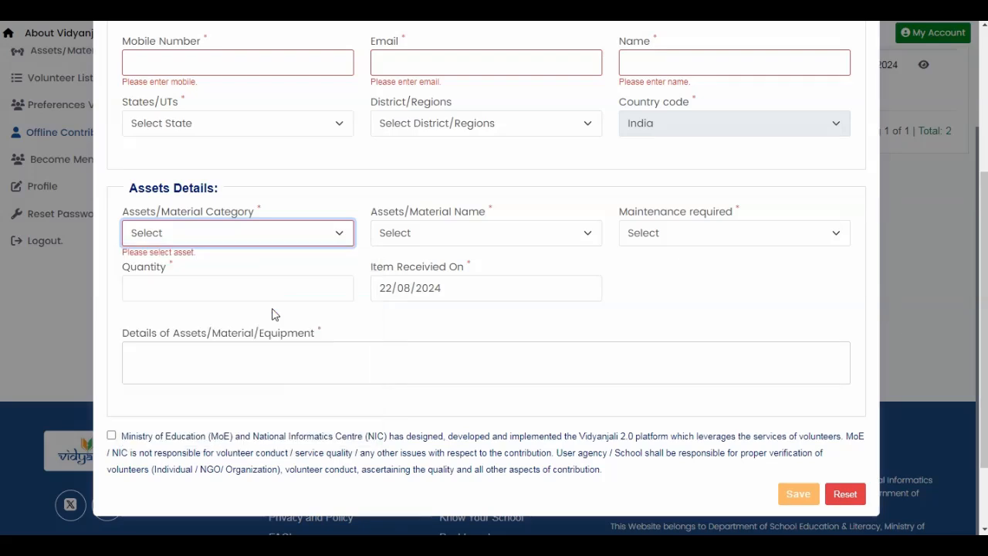
pyautogui.click(454, 236)
pyautogui.click(494, 271)
pyautogui.click(667, 236)
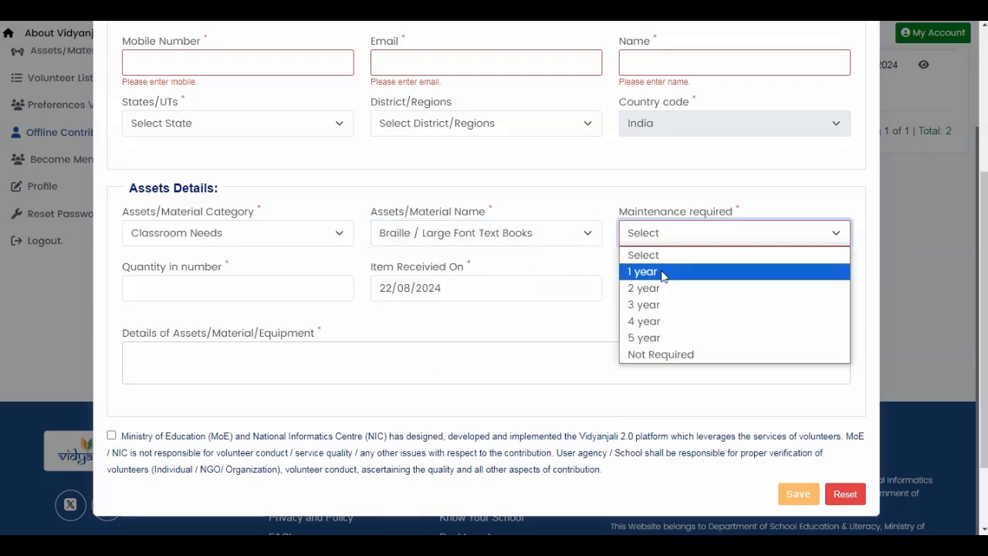
pyautogui.click(662, 352)
# Set the asset quantity to 1 and the item received date to 21/08/2024.
pyautogui.click(252, 288)
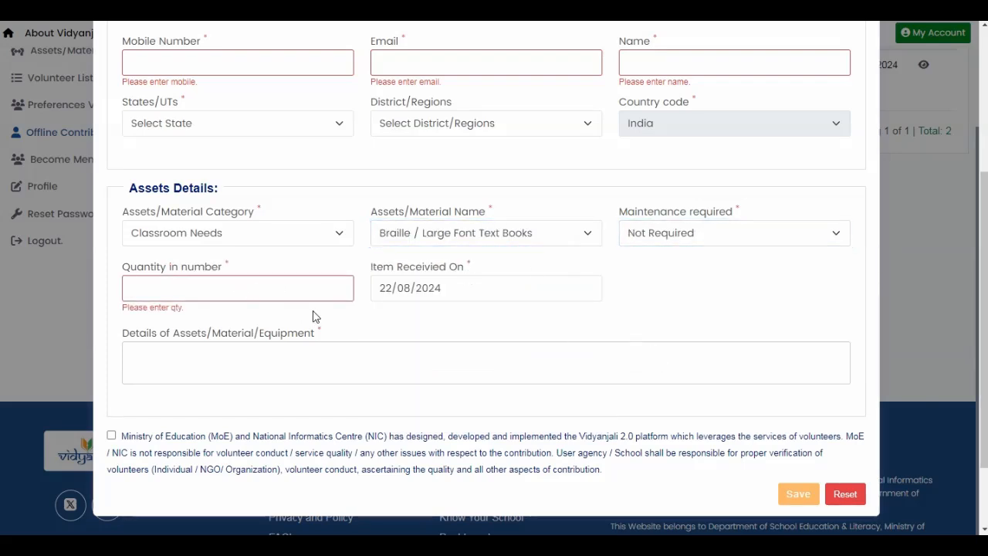
pyautogui.write('1')
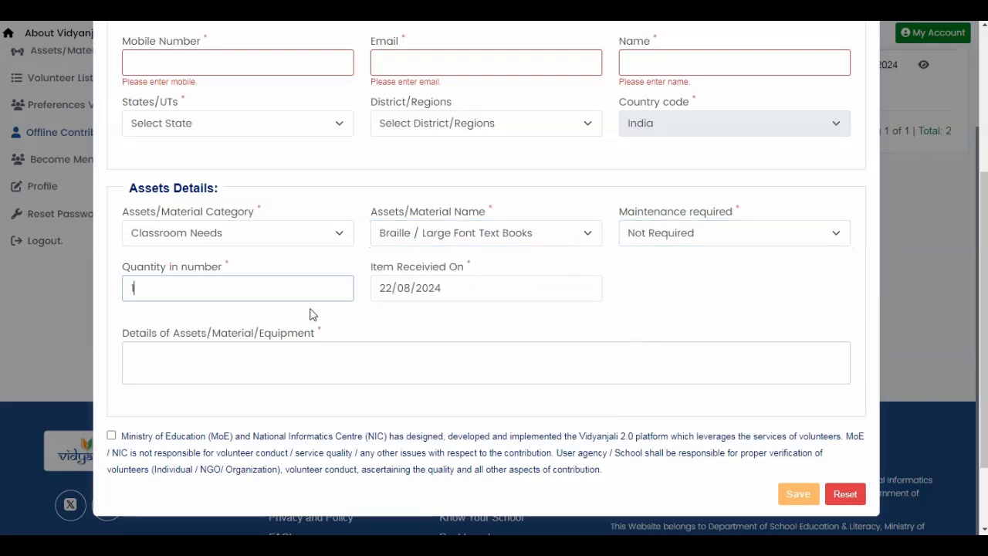
pyautogui.click(407, 288)
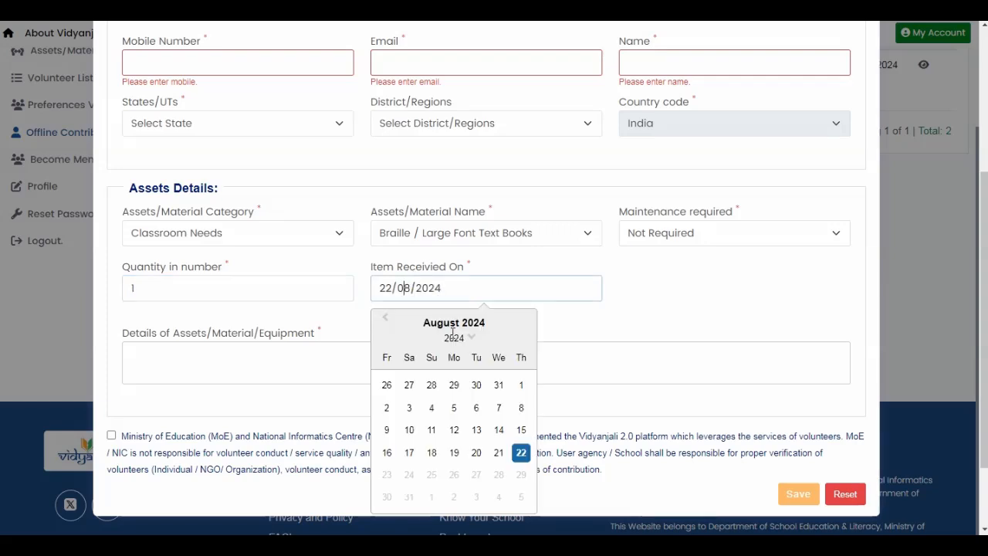
pyautogui.click(498, 456)
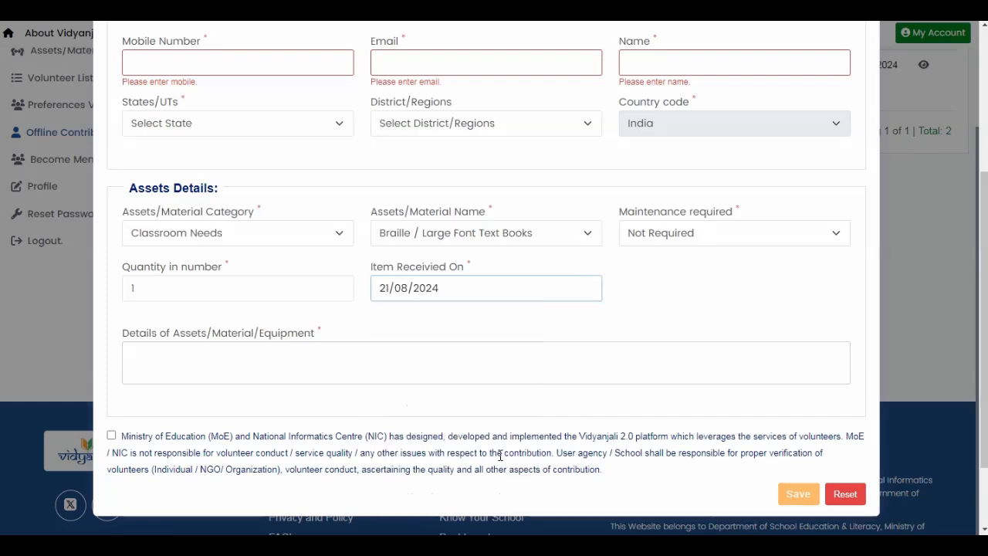
# Review the details field and the rest of the request form, and close it without saving.
pyautogui.click(242, 365)
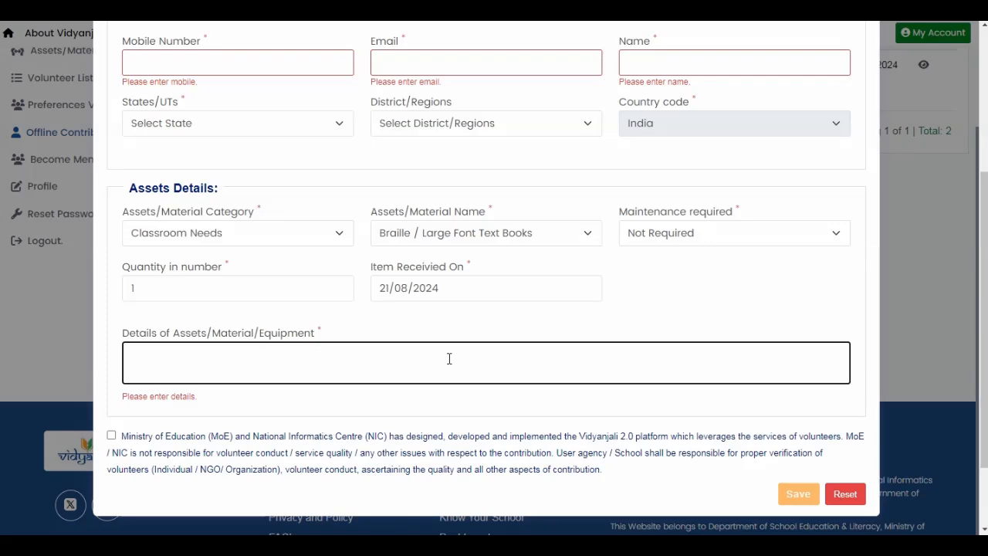
pyautogui.scroll(1, 348, 254)
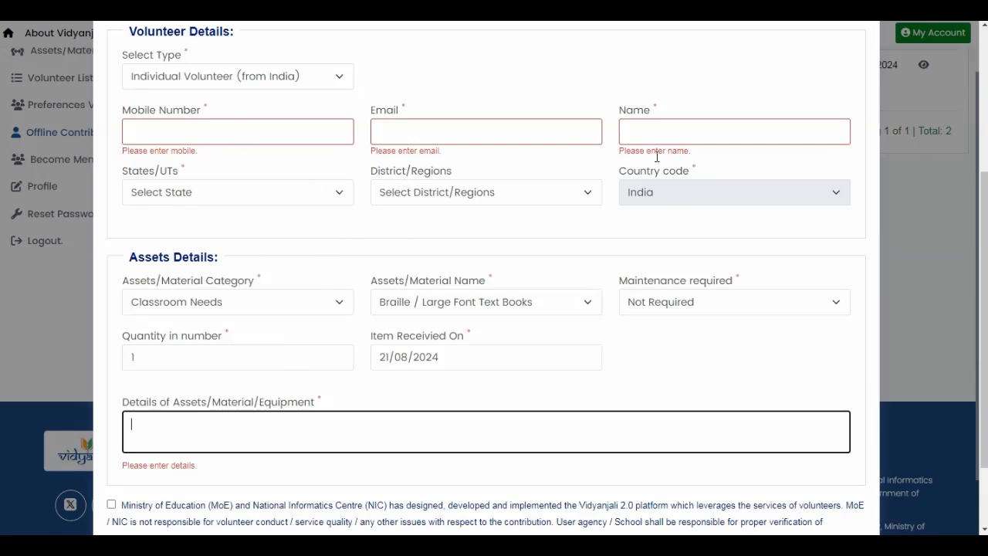
pyautogui.scroll(-1, 506, 275)
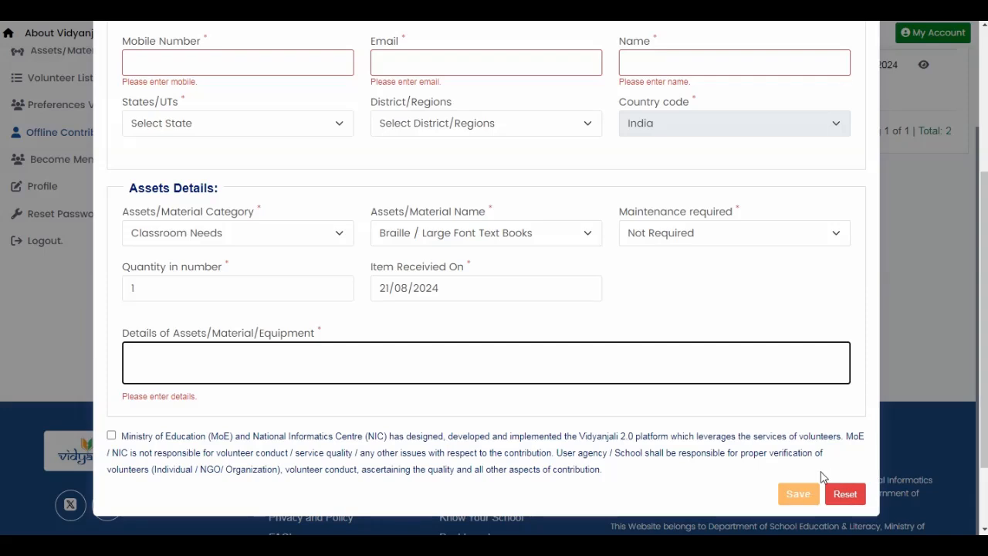
pyautogui.scroll(1, 772, 214)
pyautogui.scroll(1, 775, 214)
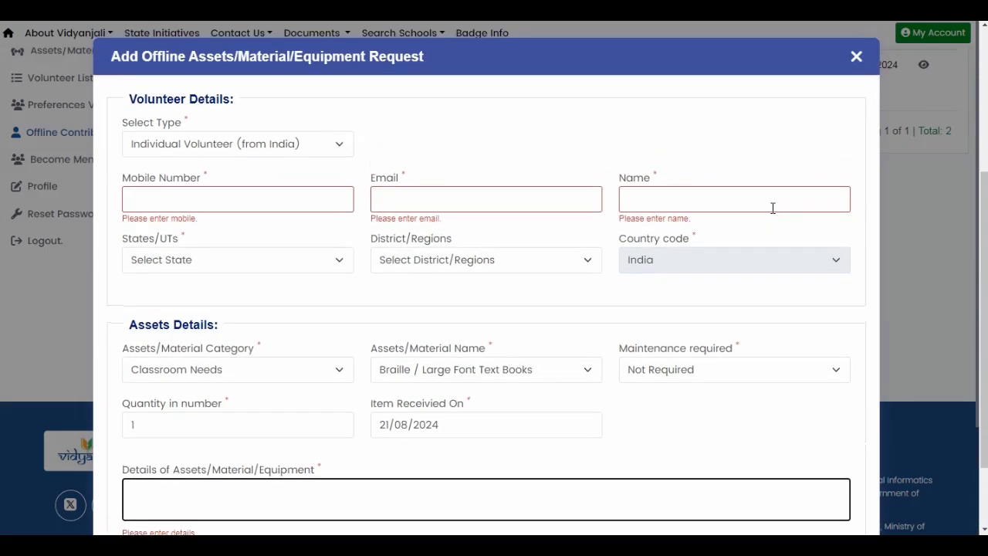
pyautogui.click(855, 62)
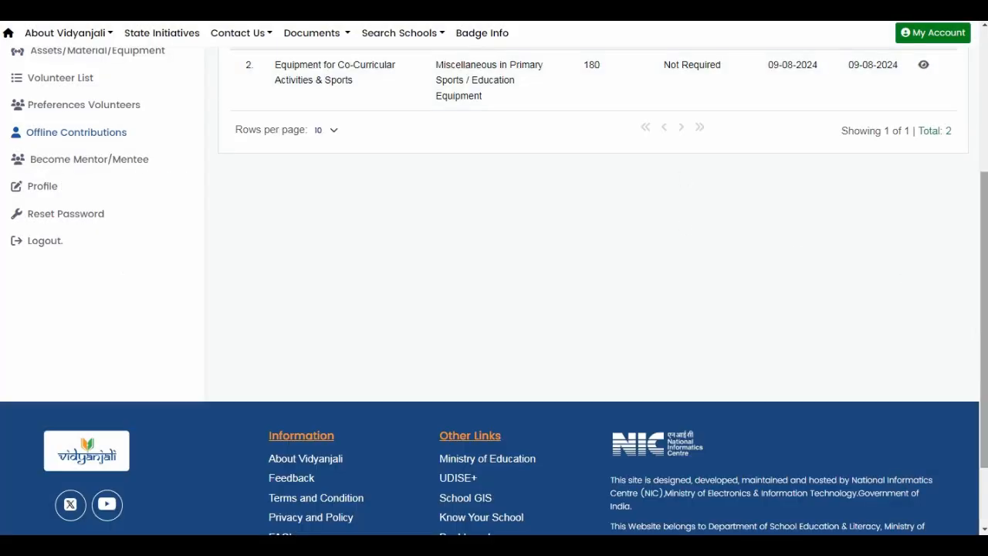
# View the details of the Equipment for Co-Curricular Activities & Sports offline contribution and close them.
pyautogui.moveTo(985, 349); pyautogui.dragTo(985, 290)
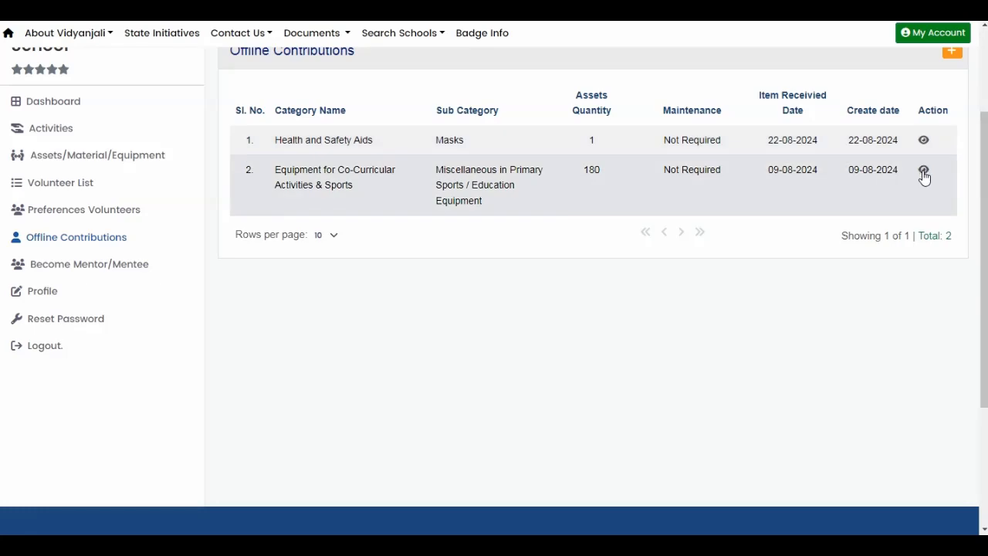
pyautogui.click(924, 172)
pyautogui.scroll(-2, 516, 251)
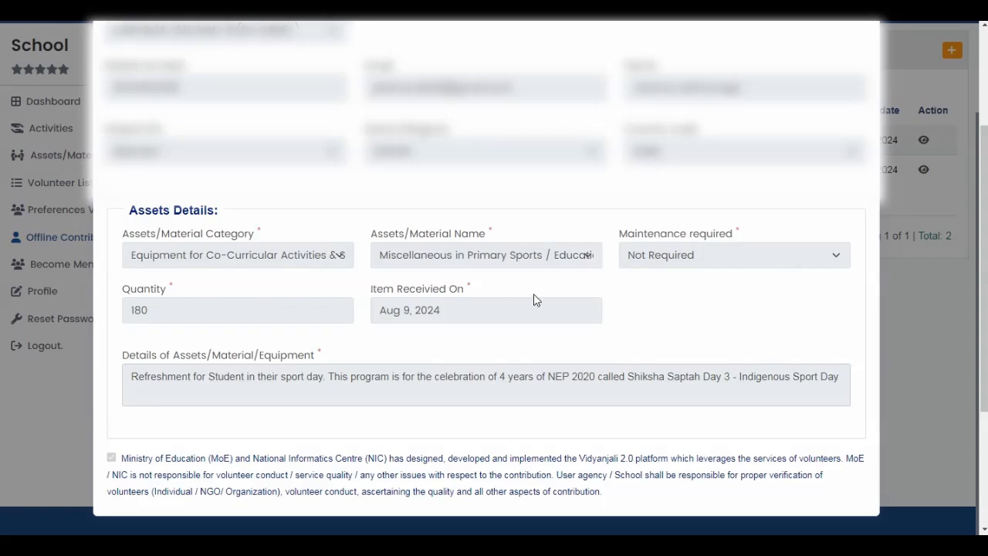
pyautogui.scroll(2, 840, 130)
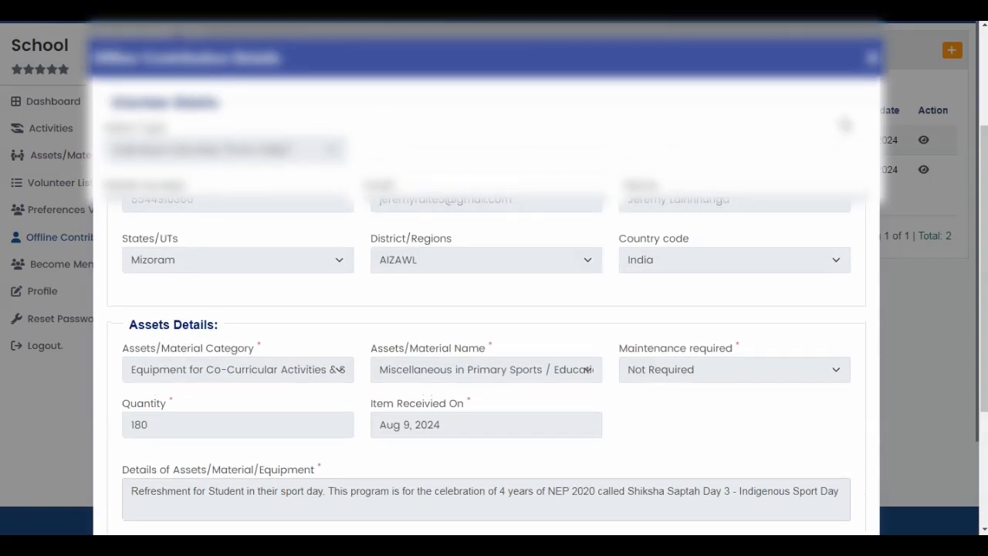
pyautogui.click(871, 62)
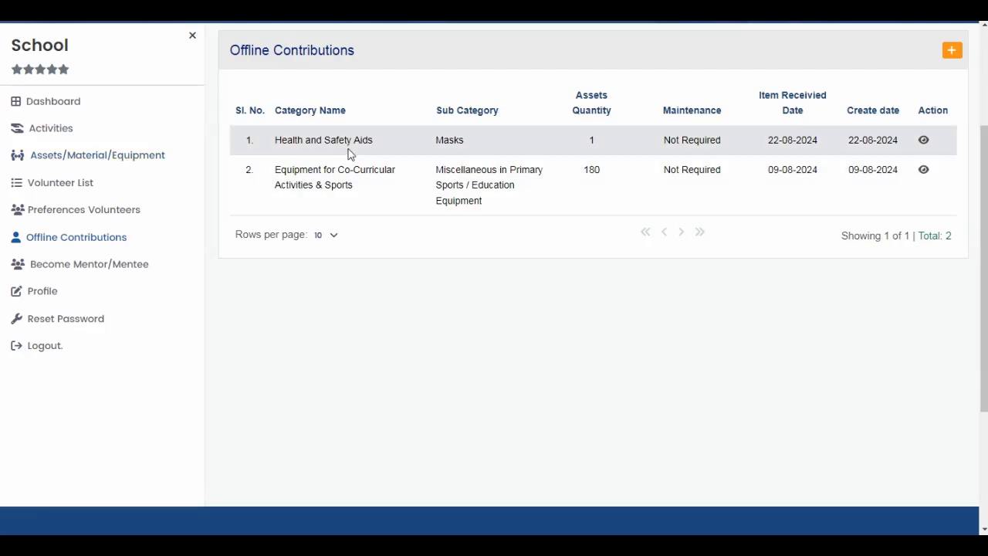
# Open the pending offline Masks entry under Assets/Material/Equipment and display its closure form.
pyautogui.click(121, 162)
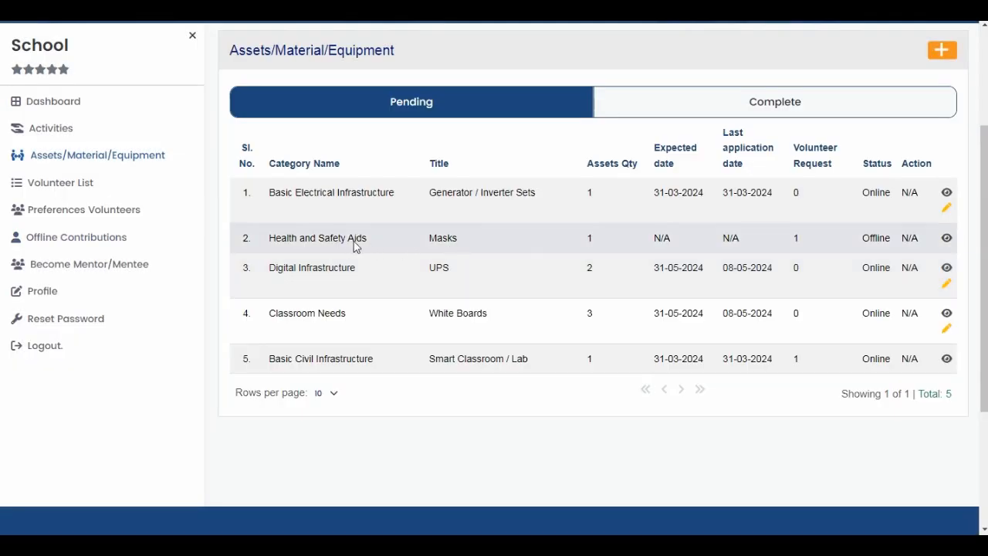
pyautogui.click(106, 239)
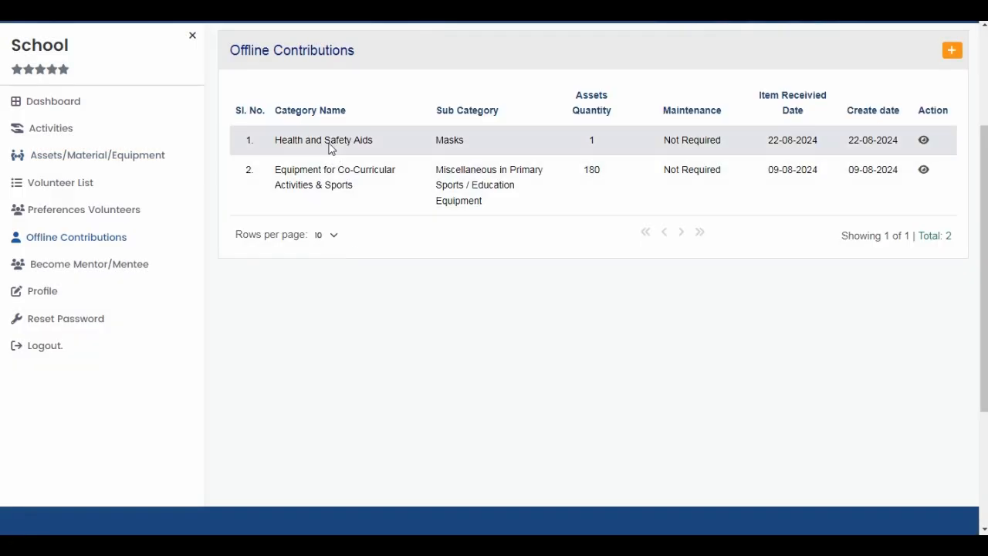
pyautogui.click(95, 155)
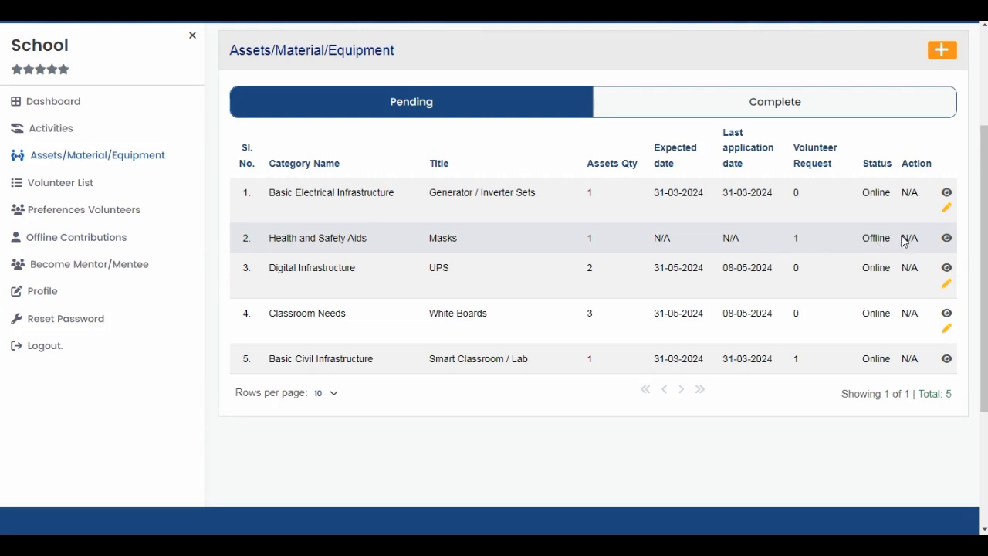
pyautogui.click(947, 239)
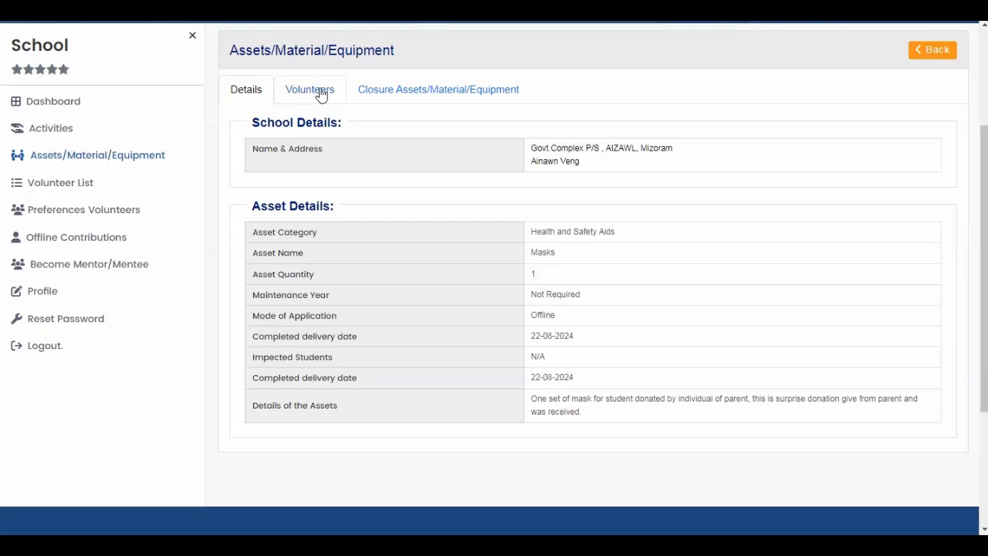
pyautogui.click(407, 92)
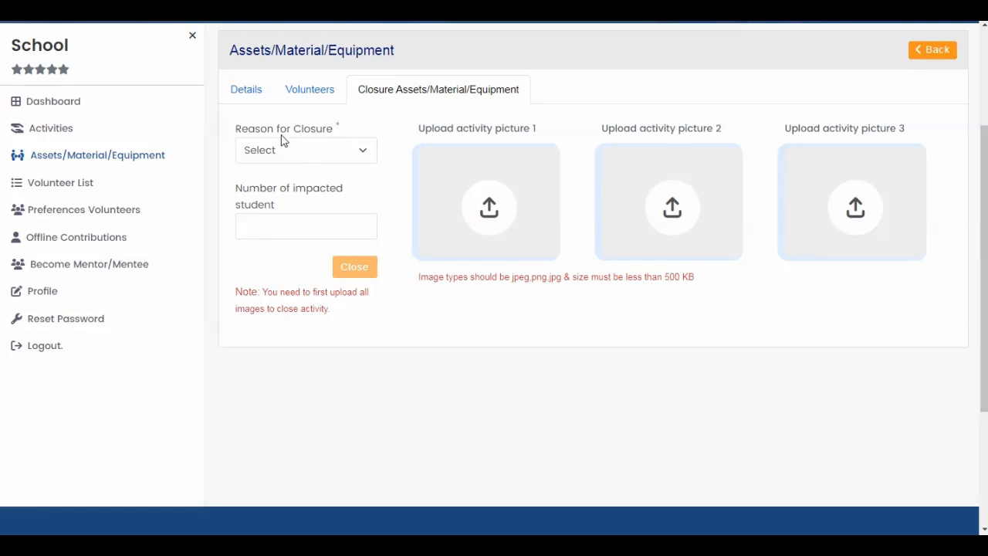
# Set the Masks entry's reason for closure to Contribution Completed and activate the number of impacted students field.
pyautogui.click(320, 151)
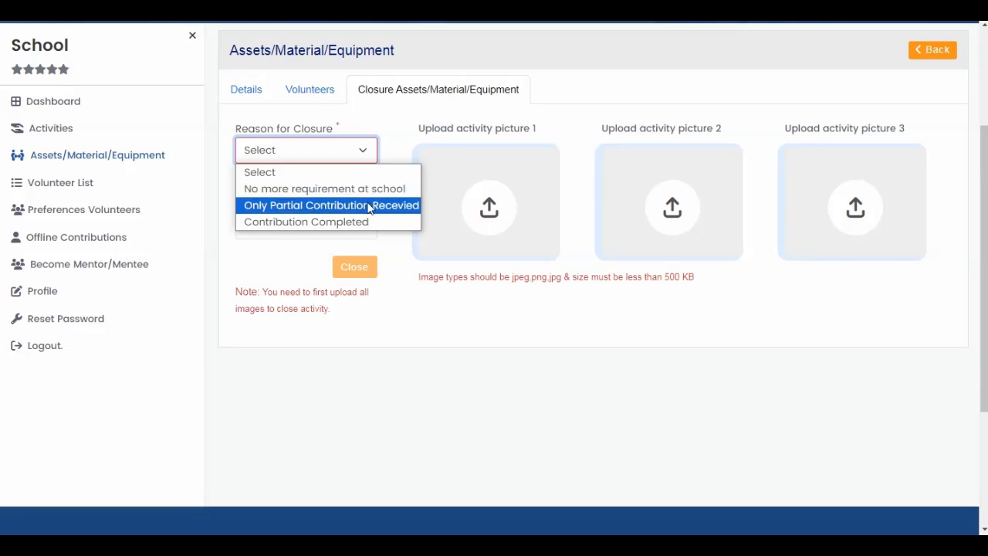
pyautogui.click(364, 222)
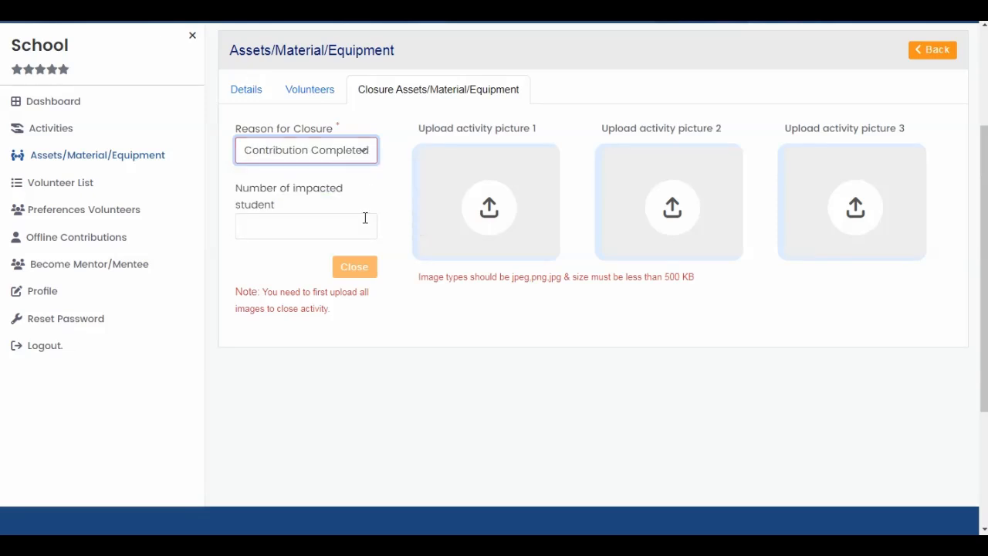
pyautogui.click(281, 230)
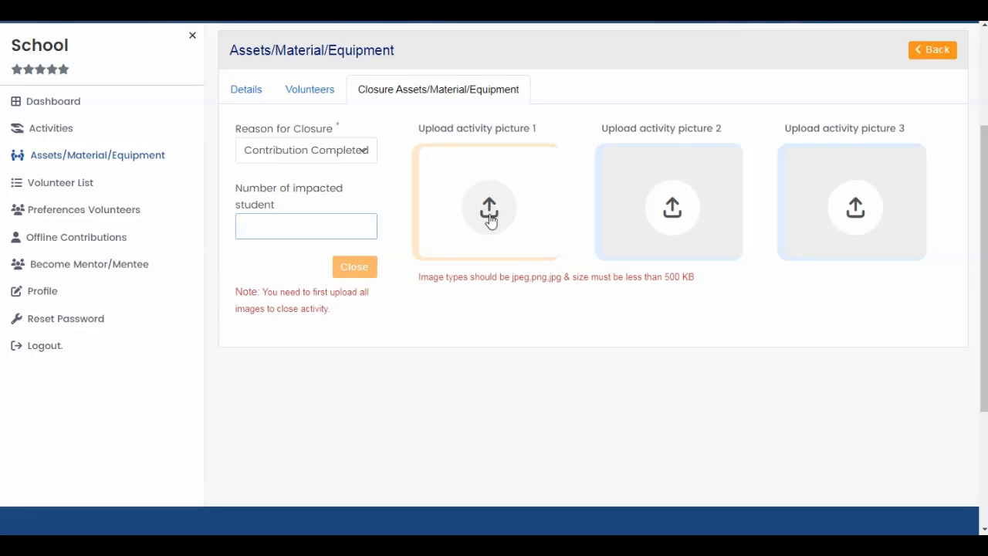
# Review the Masks asset details, and compare the Offline Contributions list with the pending and completed Assets/Material/Equipment lists.
pyautogui.click(241, 90)
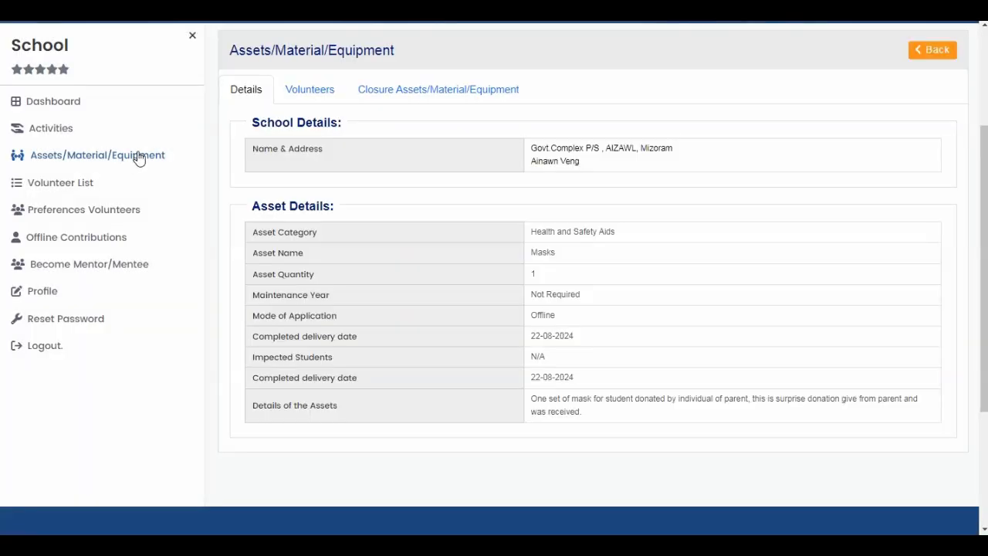
pyautogui.click(139, 156)
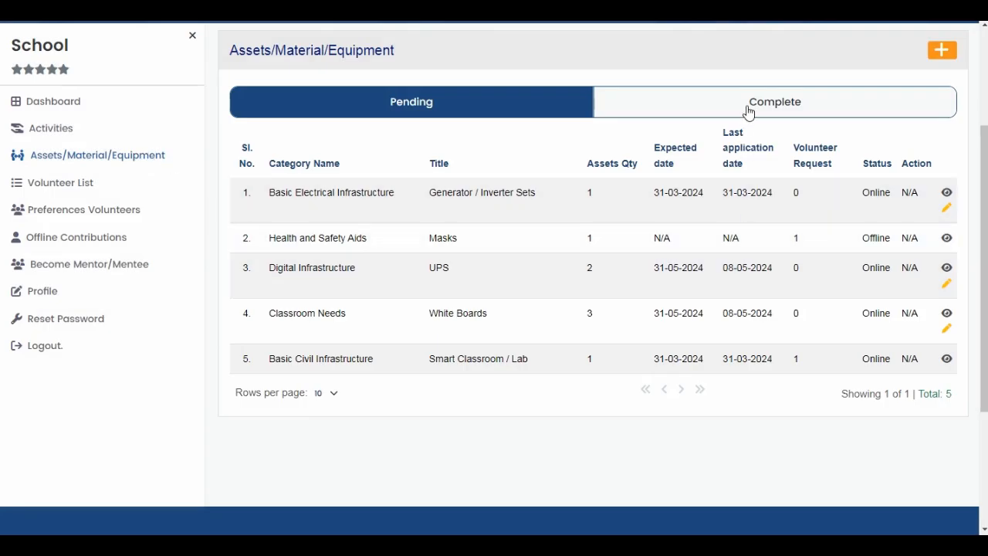
pyautogui.click(108, 238)
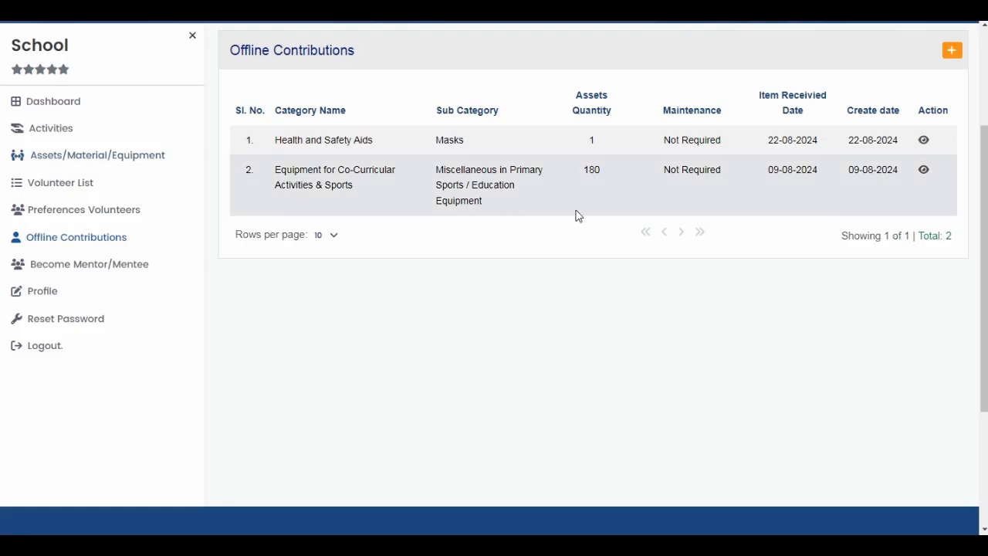
pyautogui.click(130, 157)
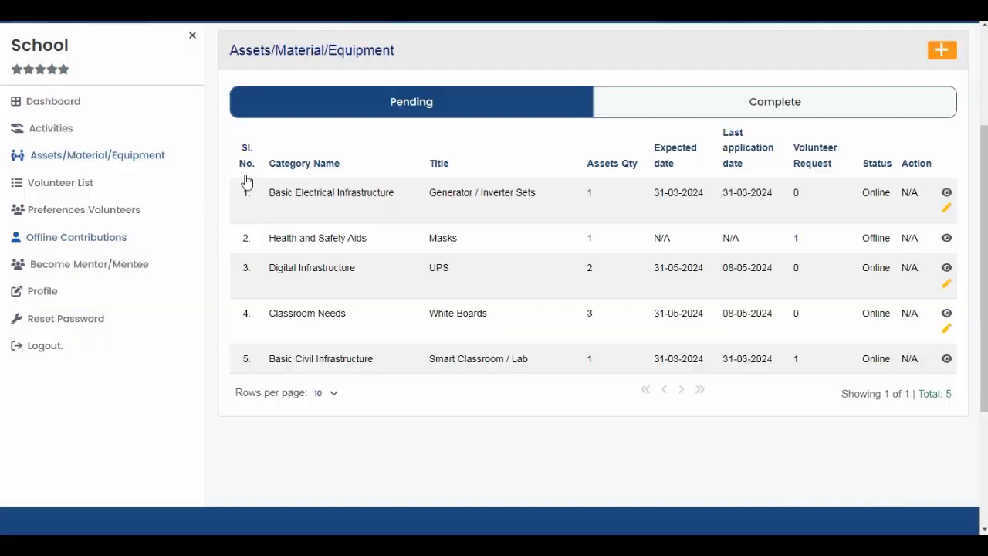
pyautogui.click(717, 95)
pyautogui.click(483, 94)
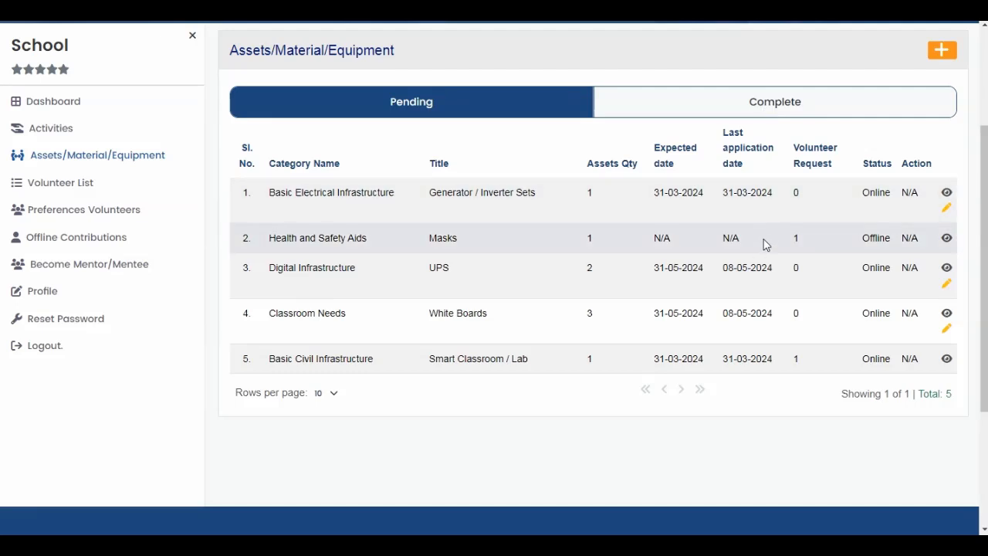
pyautogui.click(770, 109)
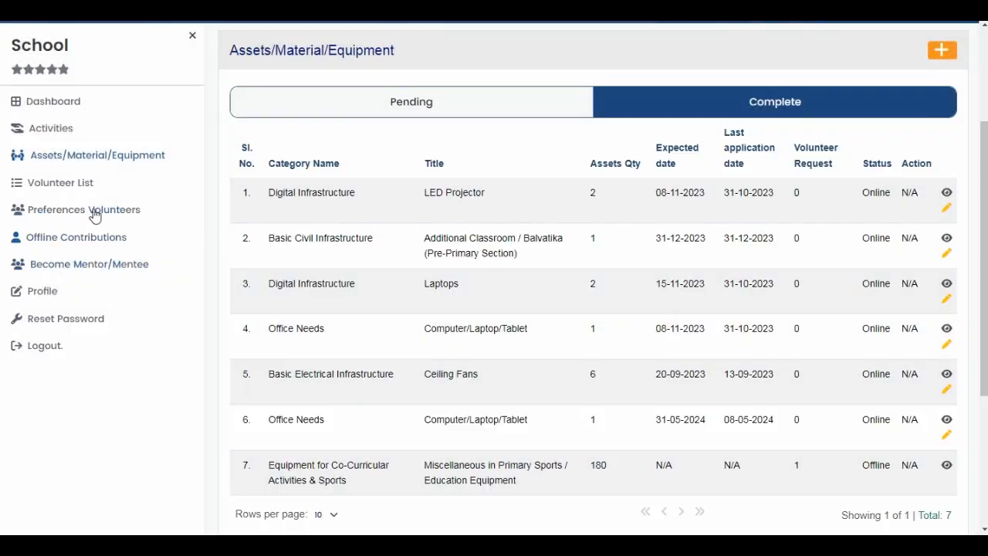
# Check the Offline Contributions list and find the offline Equipment for Co-Curricular Activities & Sports entry among the completed assets.
pyautogui.click(100, 237)
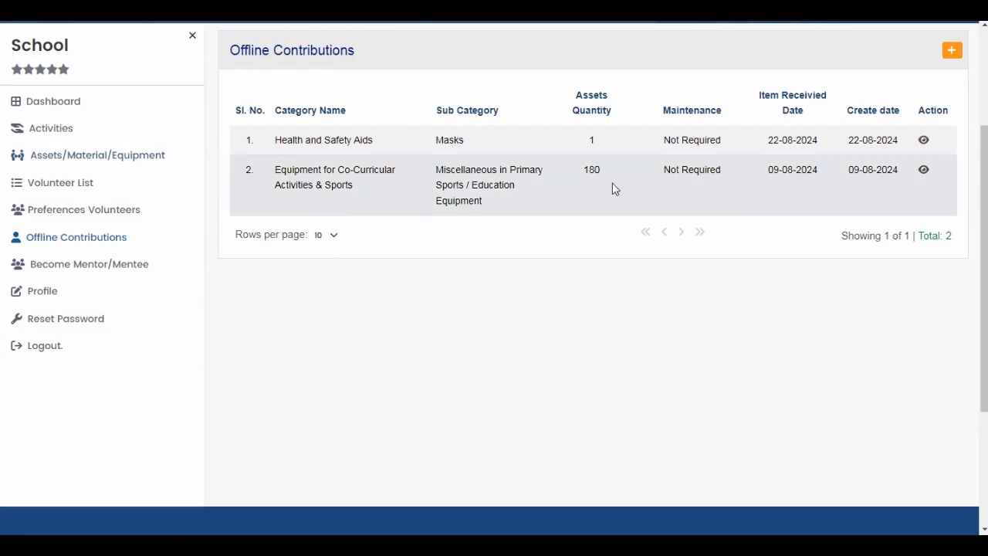
pyautogui.click(99, 155)
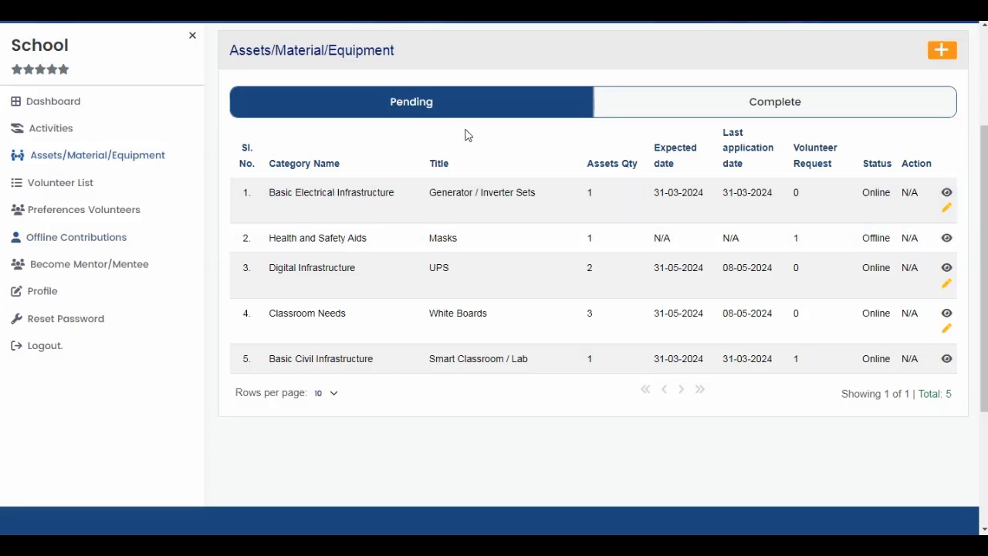
pyautogui.click(756, 104)
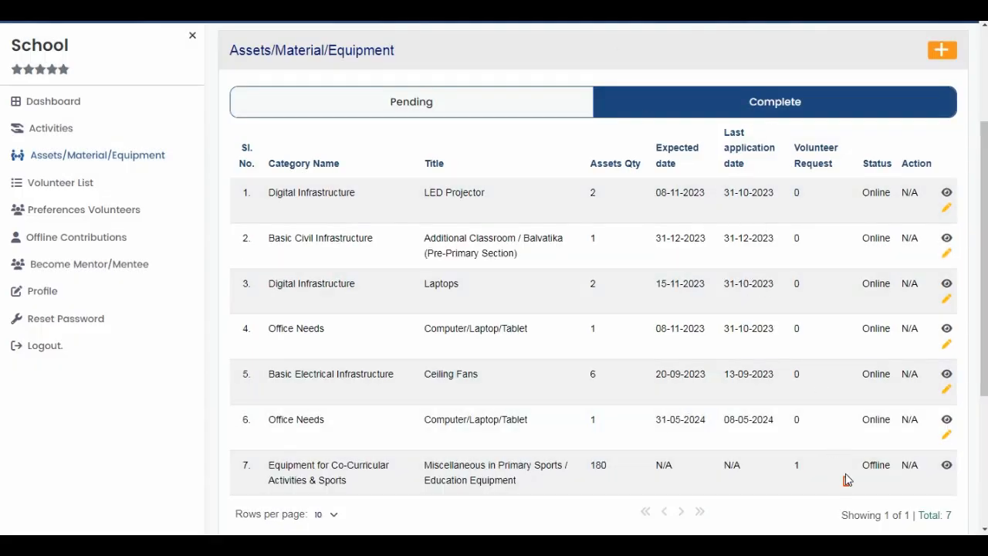
pyautogui.moveTo(844, 486); pyautogui.dragTo(898, 453)
# View the completed offline sports equipment entry's details and examine its closure reason, impacted students and uploaded pictures.
pyautogui.click(948, 466)
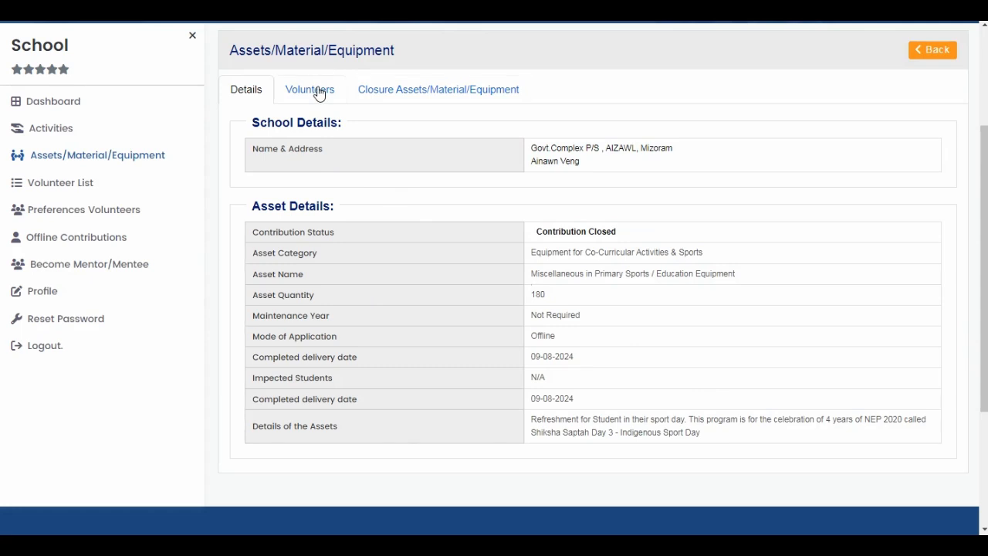
pyautogui.click(421, 91)
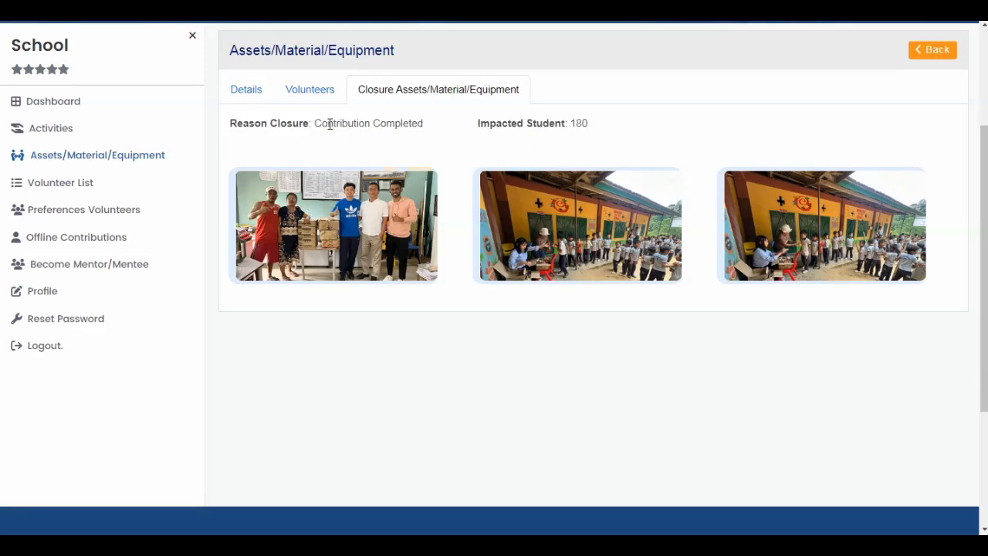
pyautogui.moveTo(322, 124); pyautogui.dragTo(402, 125)
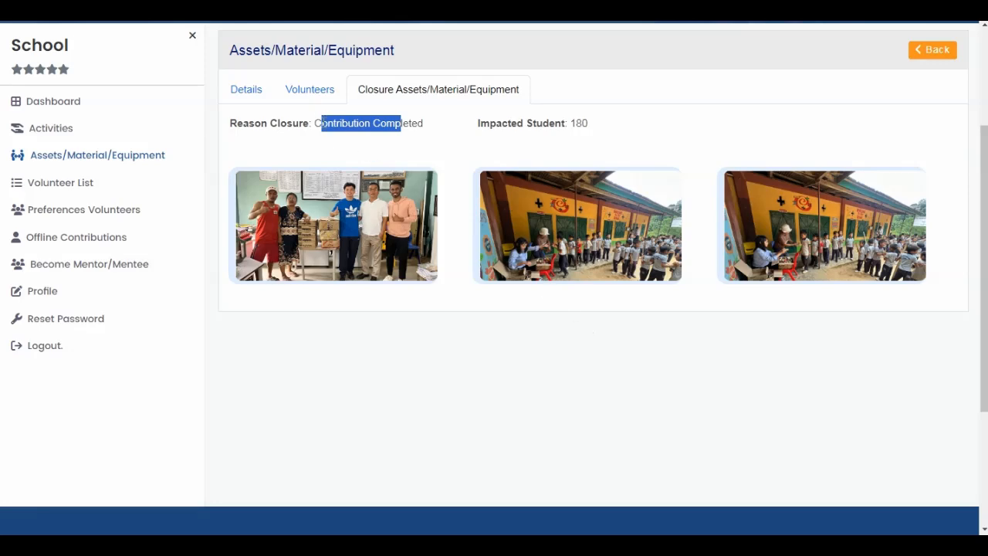
pyautogui.click(333, 137)
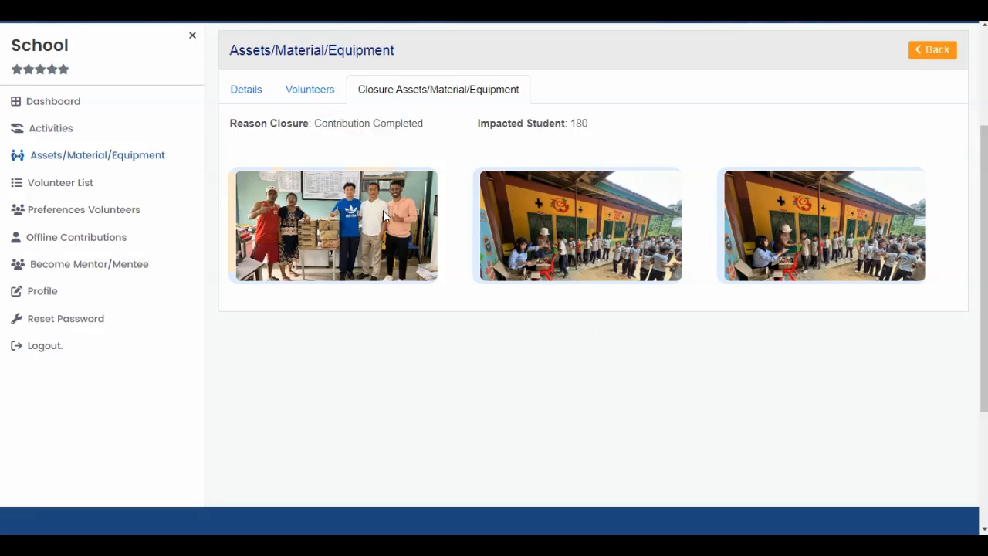
# Recheck the Offline Contributions list and return to the pending Assets/Material/Equipment entries.
pyautogui.click(94, 160)
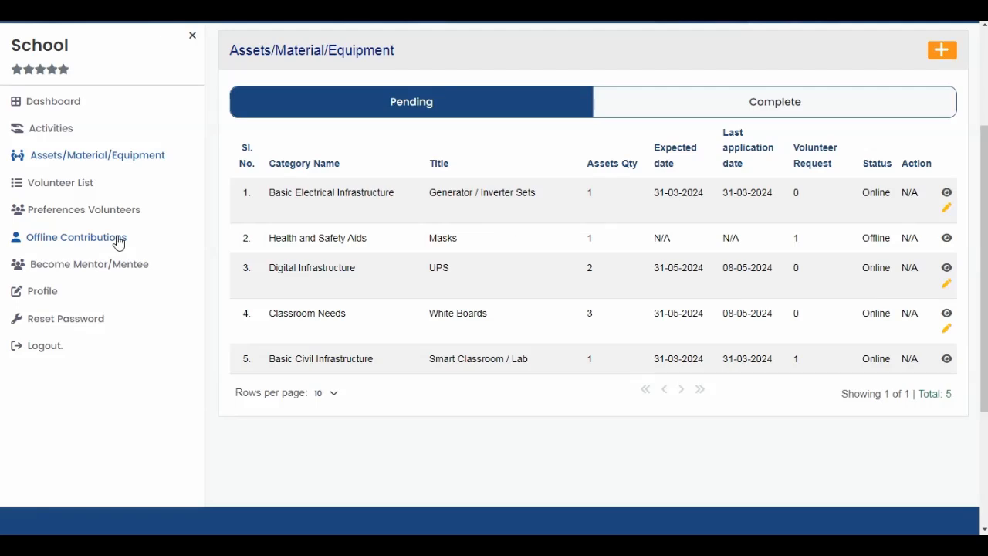
pyautogui.click(73, 238)
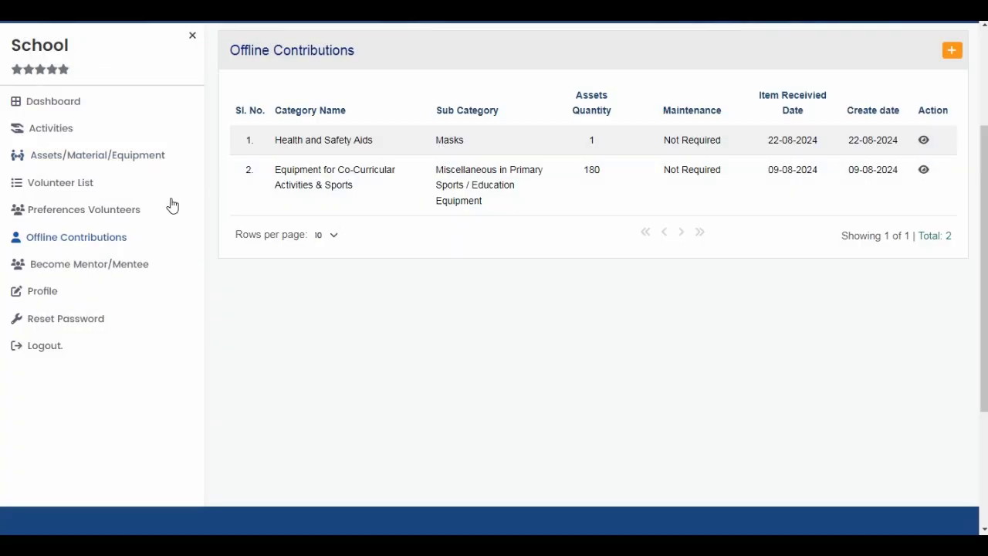
pyautogui.click(114, 157)
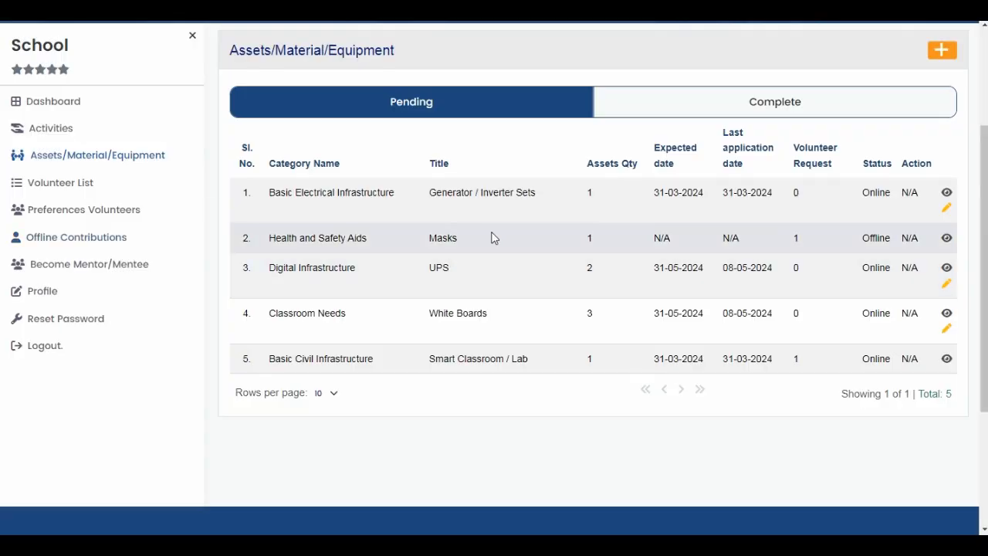